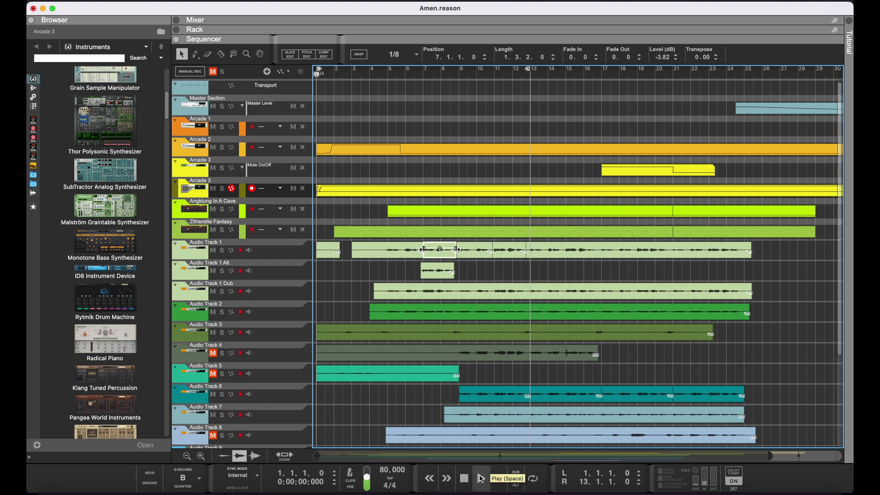
- Play the Amen song from bar 1, then stop playback early in bar 5
{"action": "left_click", "coordinate": [481, 479]}
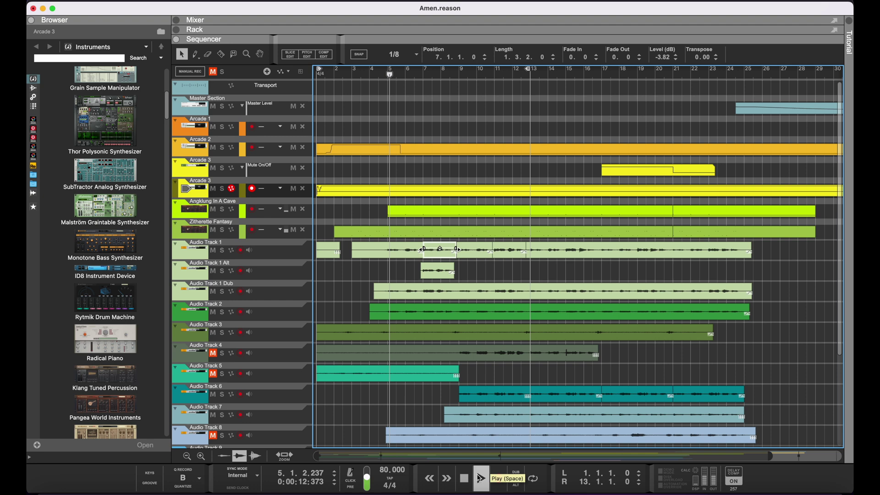
{"action": "left_click", "coordinate": [470, 478]}
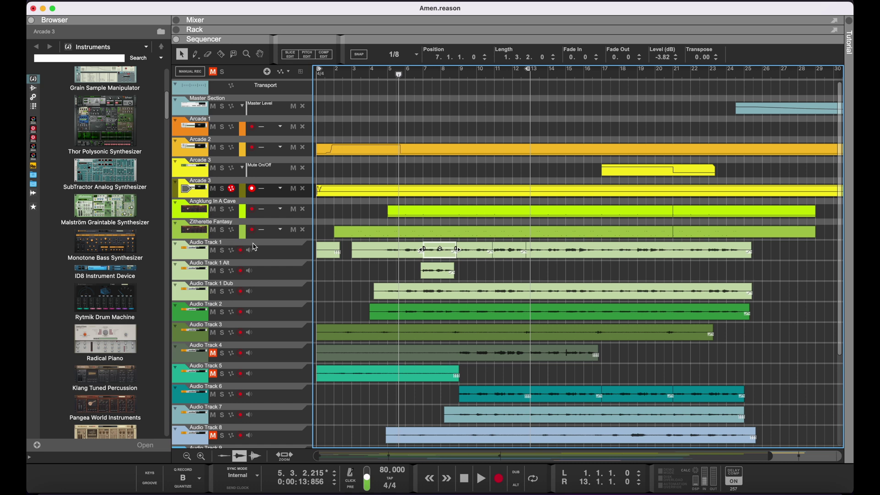
{"action": "scroll", "coordinate": [414, 293], "scroll_direction": "down", "scroll_amount": 6}
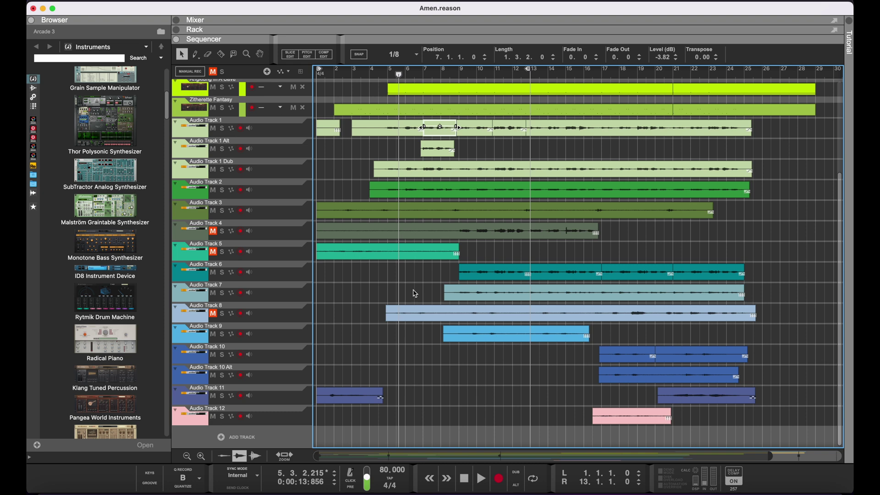
{"action": "scroll", "coordinate": [415, 293], "scroll_direction": "up", "scroll_amount": 5}
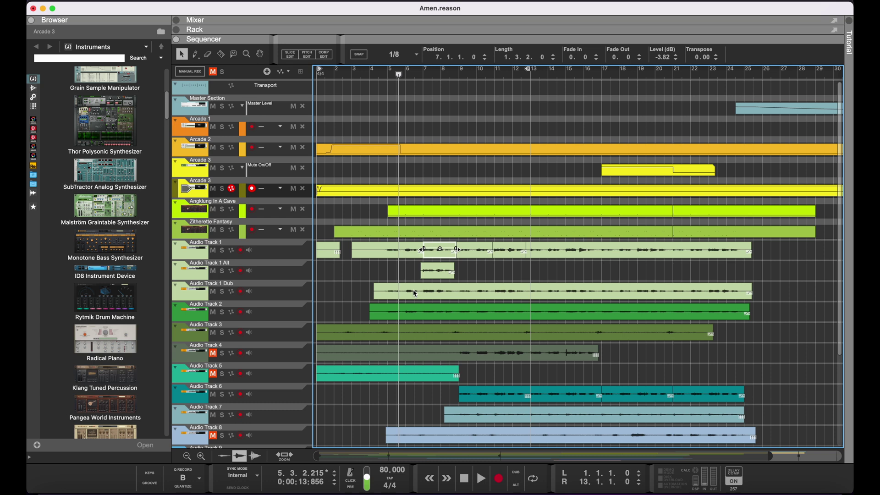
{"action": "left_click_drag", "start_coordinate": [433, 270], "coordinate": [467, 269]}
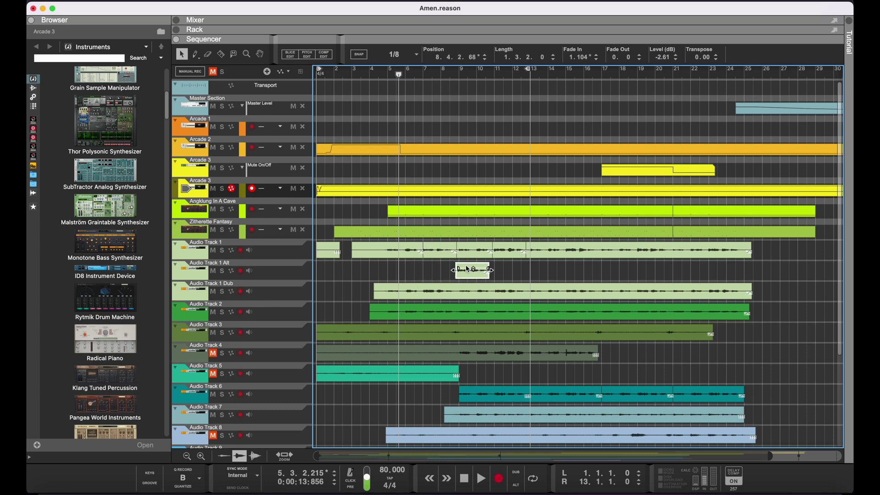
{"action": "key", "text": "super+z"}
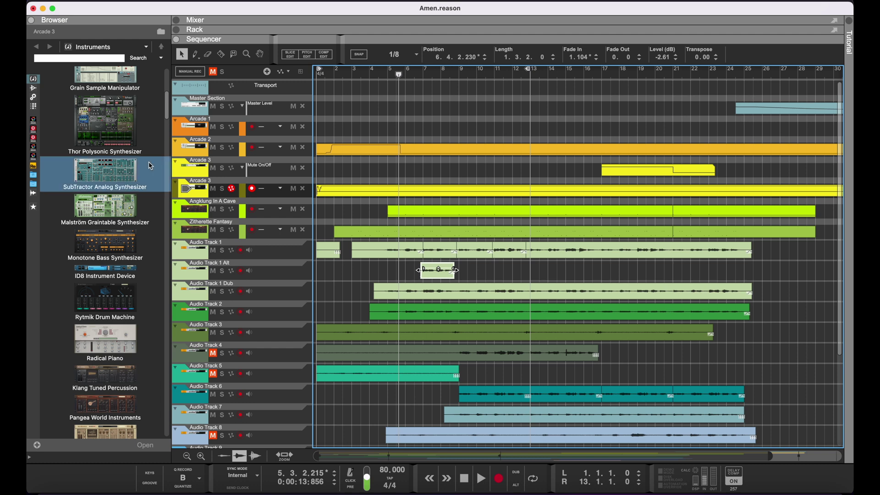
{"action": "scroll", "coordinate": [139, 124], "scroll_direction": "up", "scroll_amount": 1}
{"action": "scroll", "coordinate": [140, 124], "scroll_direction": "up", "scroll_amount": 10}
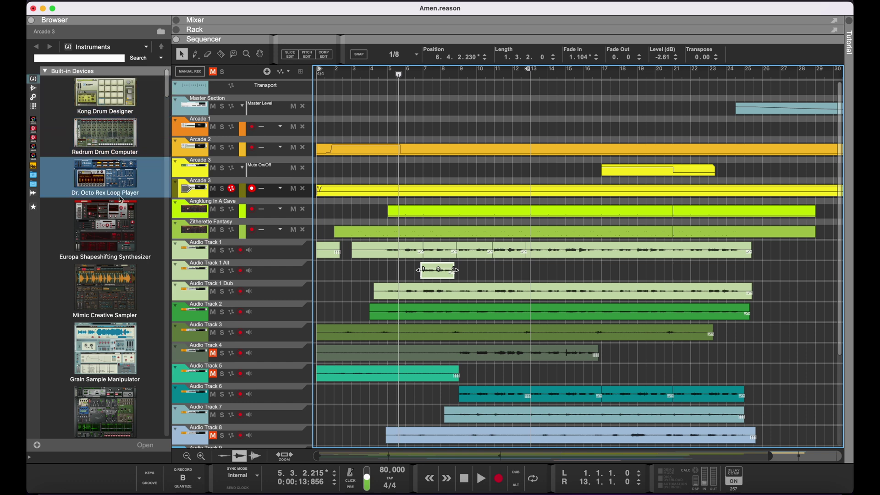
{"action": "scroll", "coordinate": [120, 195], "scroll_direction": "down", "scroll_amount": 5}
{"action": "scroll", "coordinate": [121, 199], "scroll_direction": "down", "scroll_amount": 10}
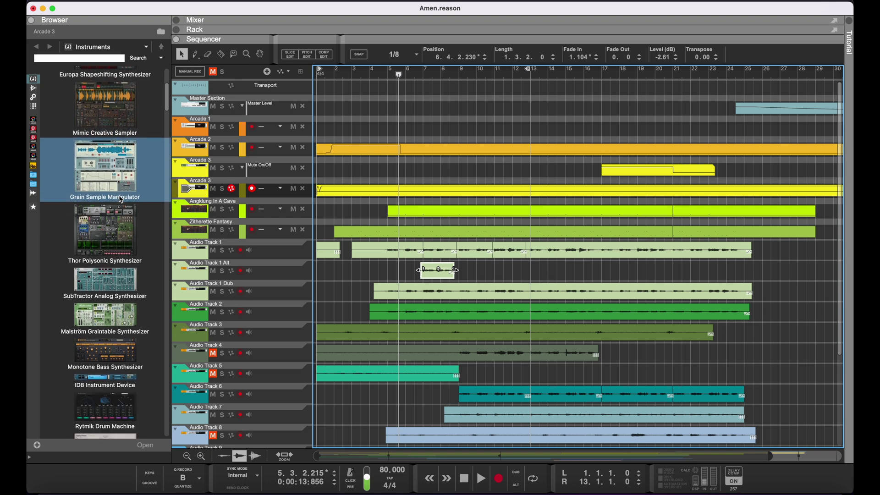
{"action": "scroll", "coordinate": [120, 199], "scroll_direction": "down", "scroll_amount": 10}
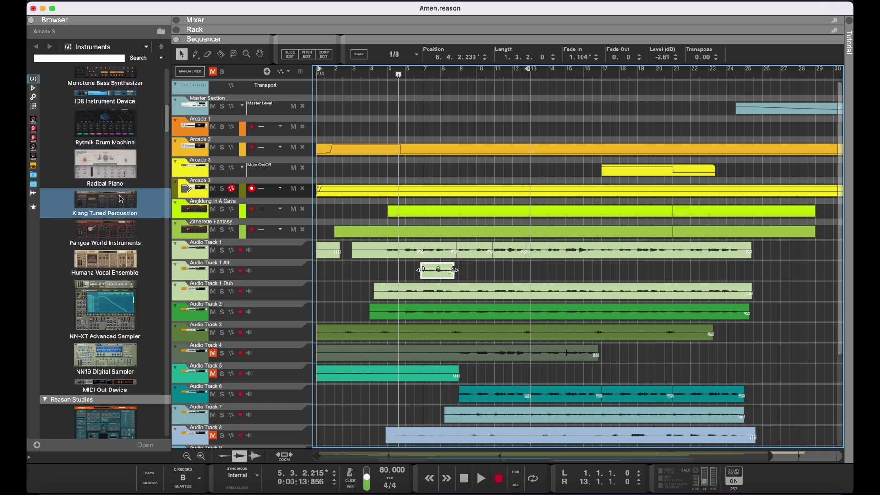
{"action": "scroll", "coordinate": [121, 199], "scroll_direction": "down", "scroll_amount": 11}
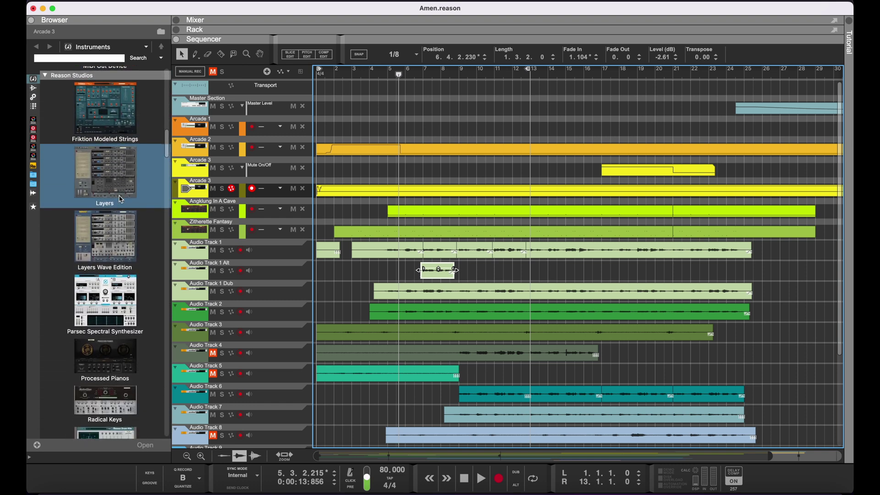
{"action": "scroll", "coordinate": [120, 199], "scroll_direction": "down", "scroll_amount": 4}
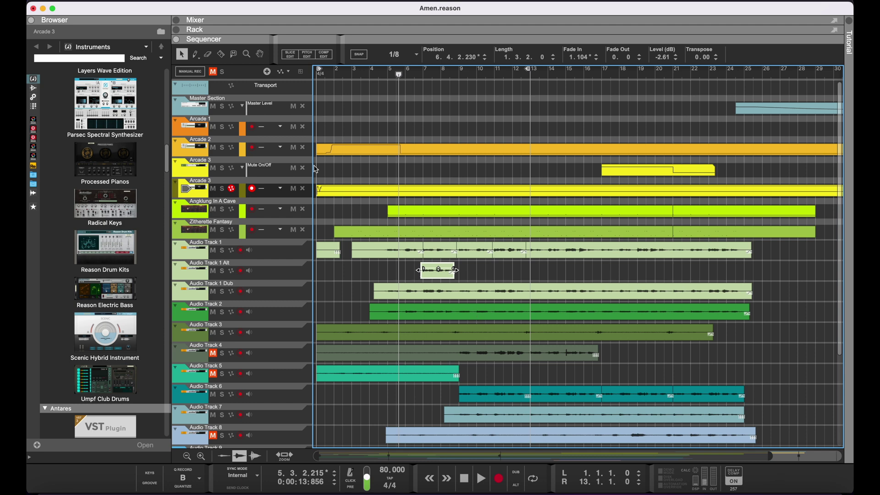
- Show the rack and browse the Master Section, two RV7000 MkII reverbs and The Echo
{"action": "left_click", "coordinate": [178, 32]}
{"action": "scroll", "coordinate": [415, 148], "scroll_direction": "up", "scroll_amount": 5}
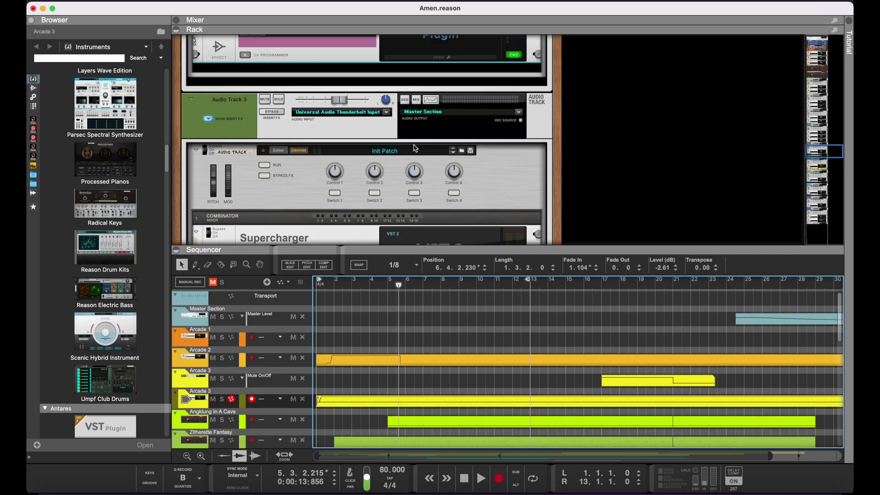
{"action": "scroll", "coordinate": [415, 148], "scroll_direction": "up", "scroll_amount": 10}
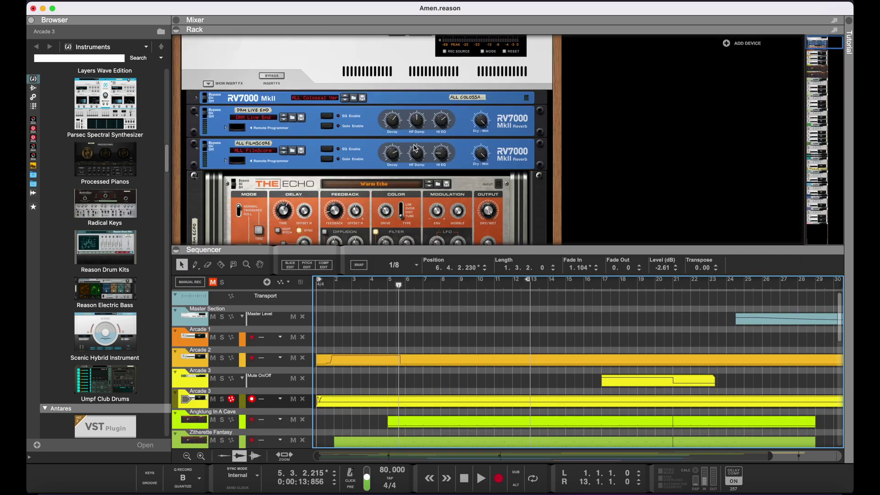
{"action": "scroll", "coordinate": [415, 147], "scroll_direction": "down", "scroll_amount": 10}
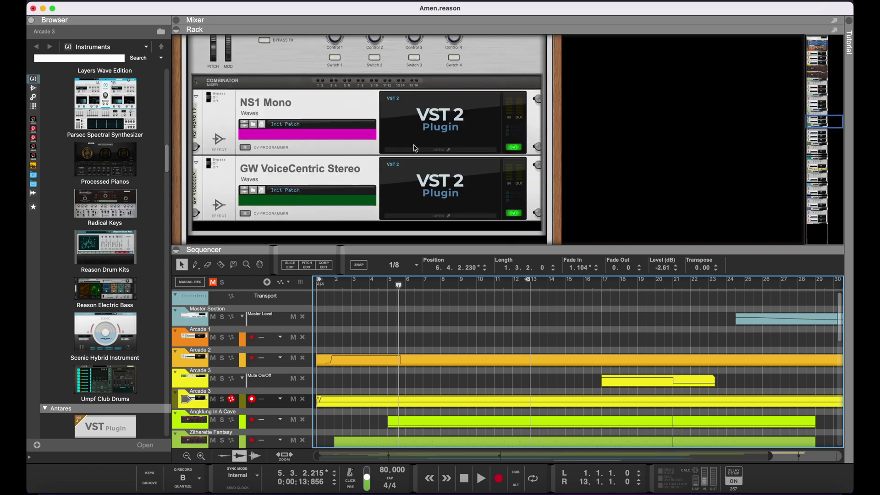
{"action": "scroll", "coordinate": [414, 147], "scroll_direction": "down", "scroll_amount": 10}
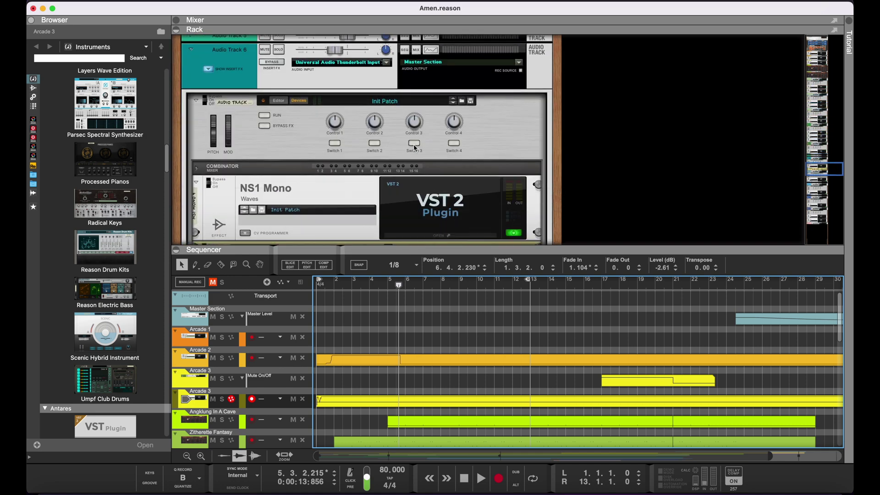
{"action": "scroll", "coordinate": [415, 147], "scroll_direction": "down", "scroll_amount": 8}
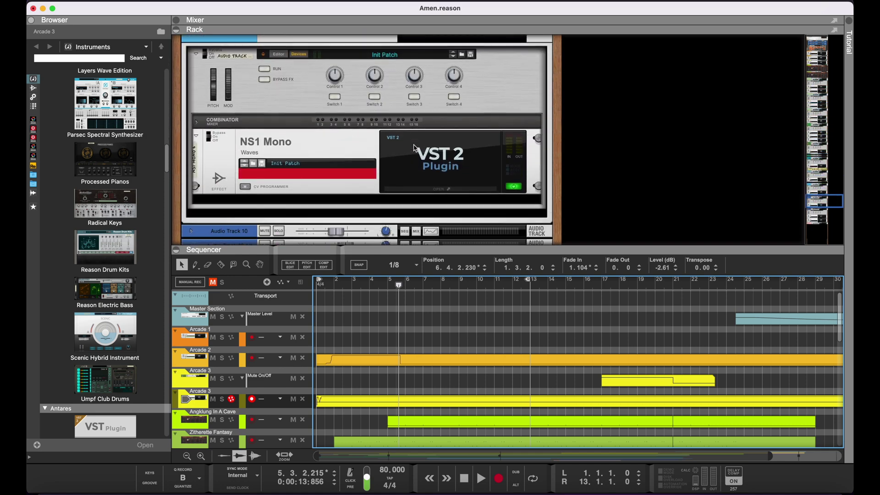
{"action": "scroll", "coordinate": [414, 147], "scroll_direction": "down", "scroll_amount": 5}
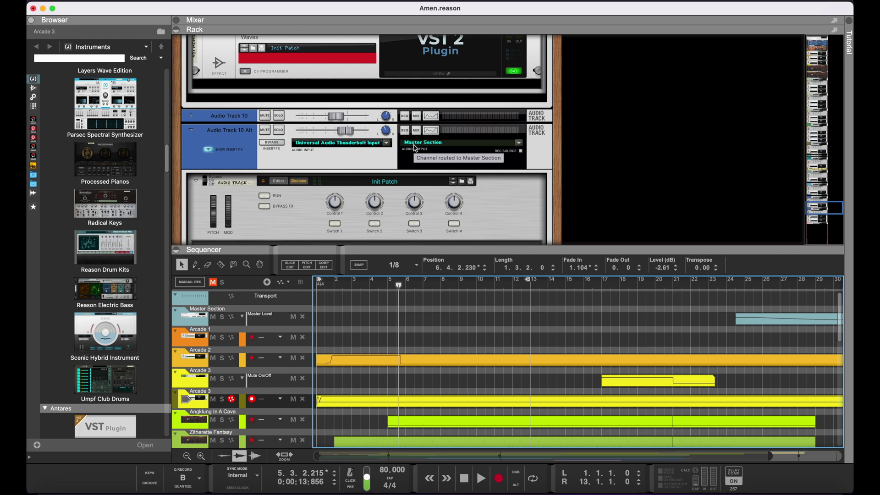
{"action": "scroll", "coordinate": [415, 147], "scroll_direction": "down", "scroll_amount": 5}
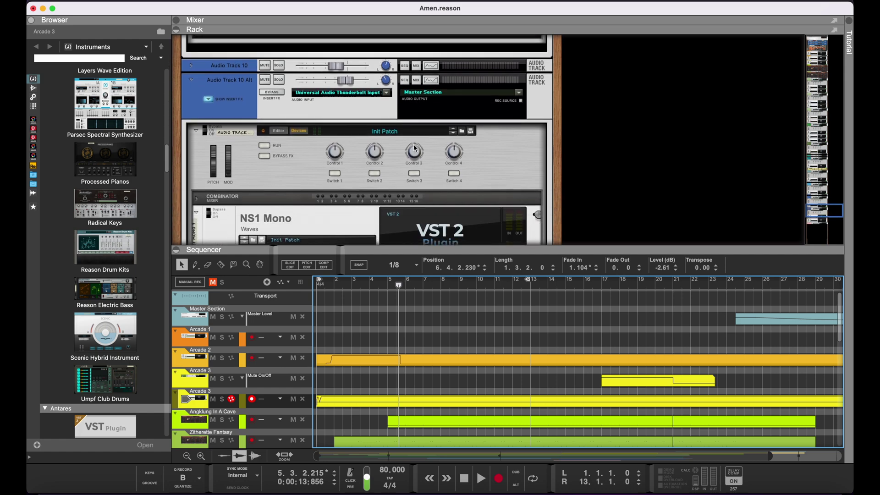
{"action": "scroll", "coordinate": [416, 147], "scroll_direction": "up", "scroll_amount": 10}
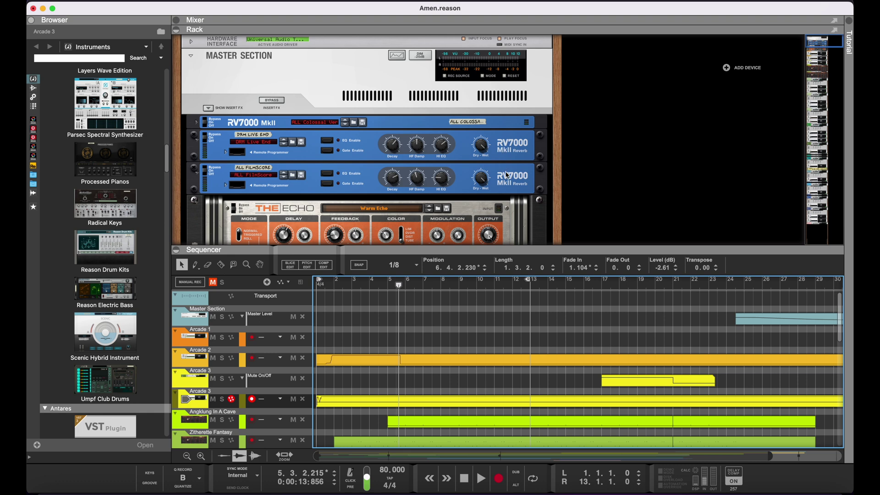
{"action": "scroll", "coordinate": [507, 176], "scroll_direction": "down", "scroll_amount": 5}
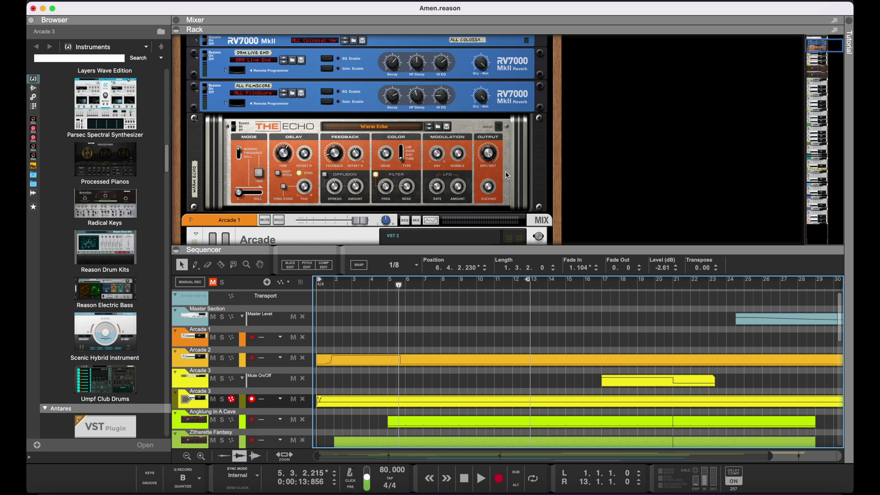
{"action": "scroll", "coordinate": [507, 175], "scroll_direction": "down", "scroll_amount": 8}
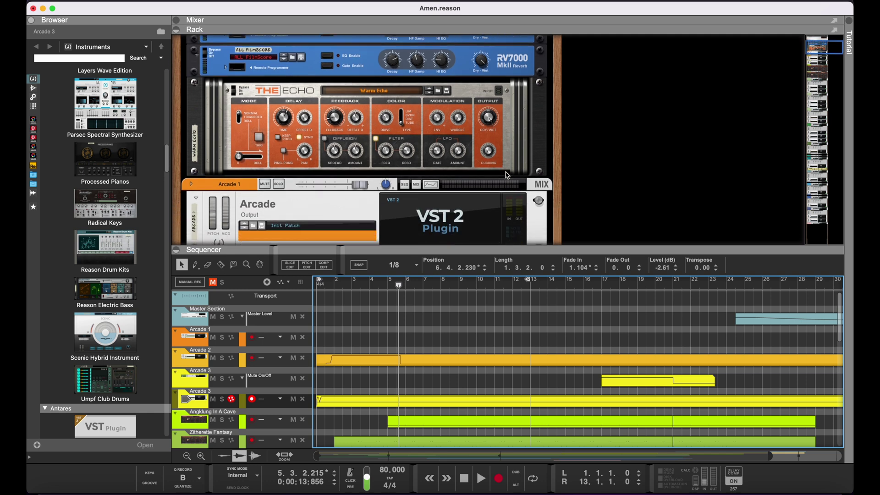
{"action": "scroll", "coordinate": [507, 175], "scroll_direction": "down", "scroll_amount": 10}
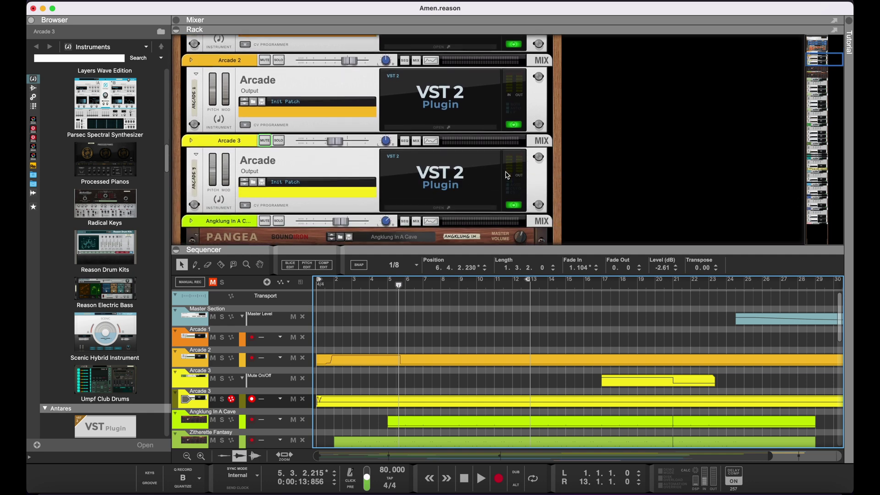
{"action": "scroll", "coordinate": [507, 175], "scroll_direction": "down", "scroll_amount": 10}
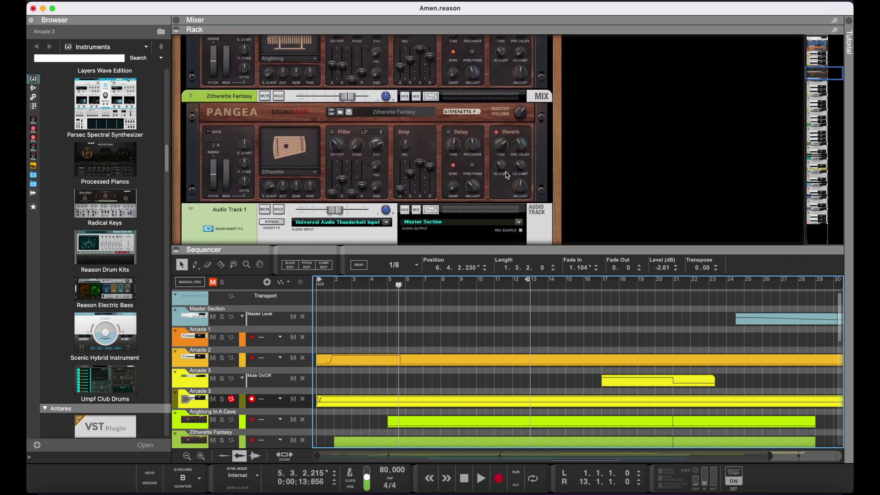
{"action": "scroll", "coordinate": [508, 175], "scroll_direction": "down", "scroll_amount": 10}
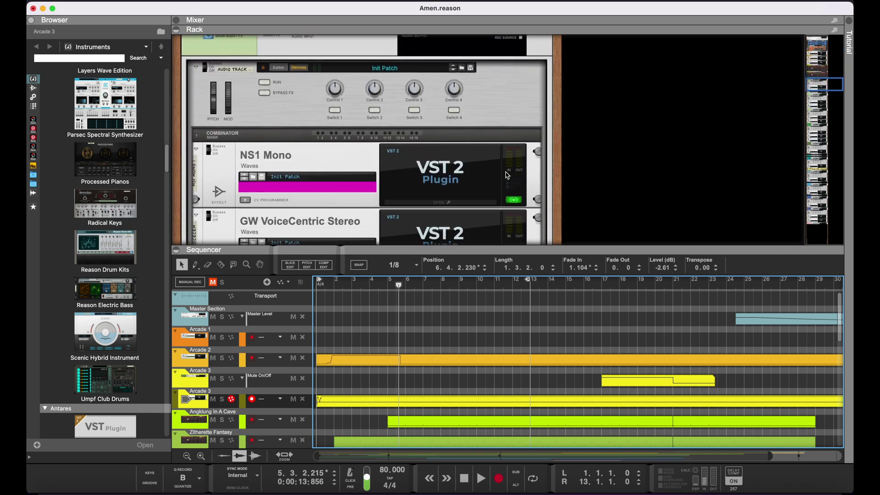
{"action": "scroll", "coordinate": [507, 176], "scroll_direction": "down", "scroll_amount": 10}
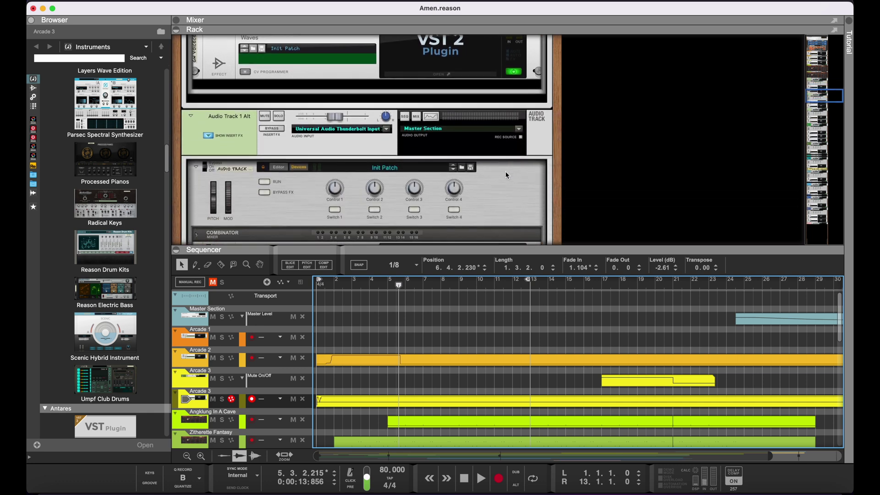
{"action": "scroll", "coordinate": [507, 175], "scroll_direction": "down", "scroll_amount": 10}
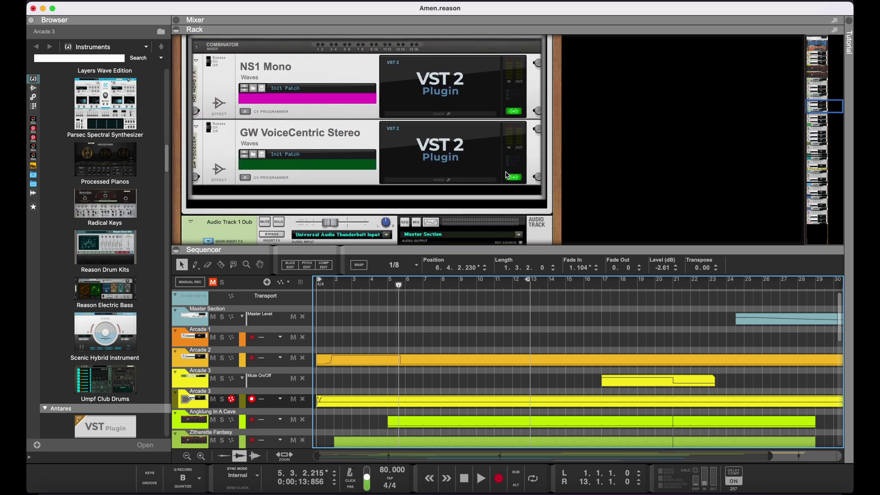
{"action": "scroll", "coordinate": [507, 176], "scroll_direction": "down", "scroll_amount": 10}
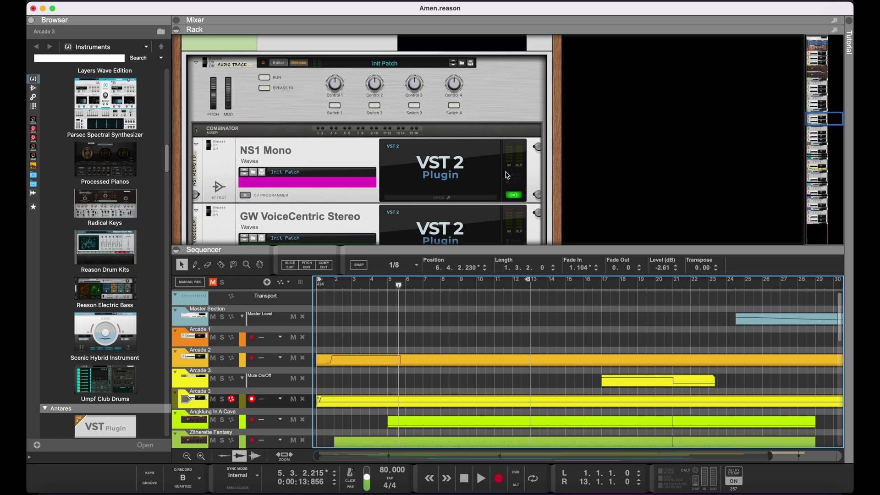
{"action": "scroll", "coordinate": [507, 176], "scroll_direction": "down", "scroll_amount": 10}
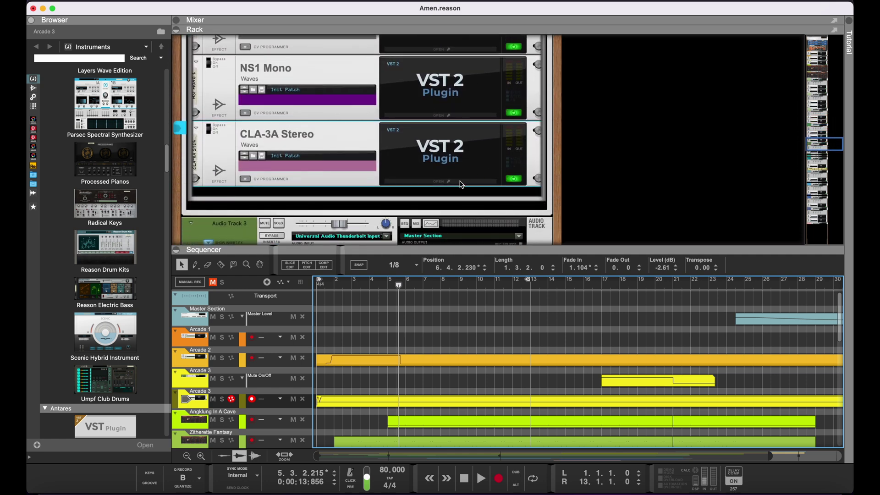
{"action": "left_click", "coordinate": [461, 181]}
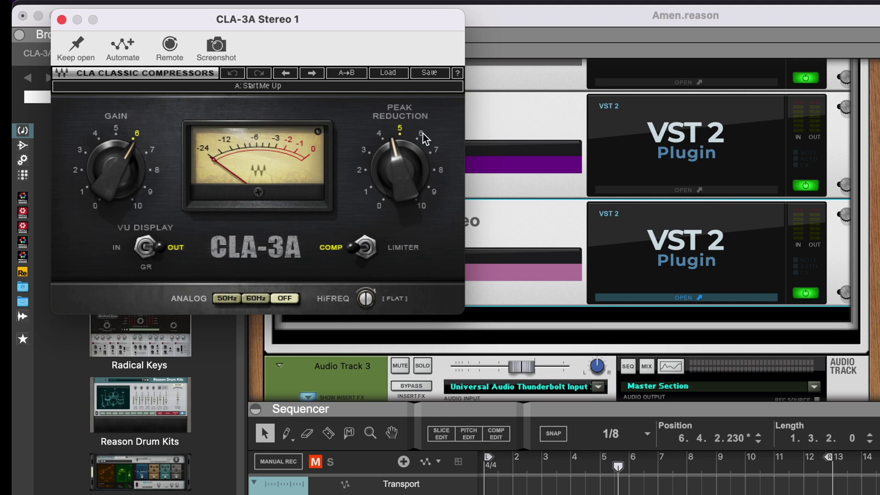
{"action": "mouse_move", "coordinate": [424, 158]}
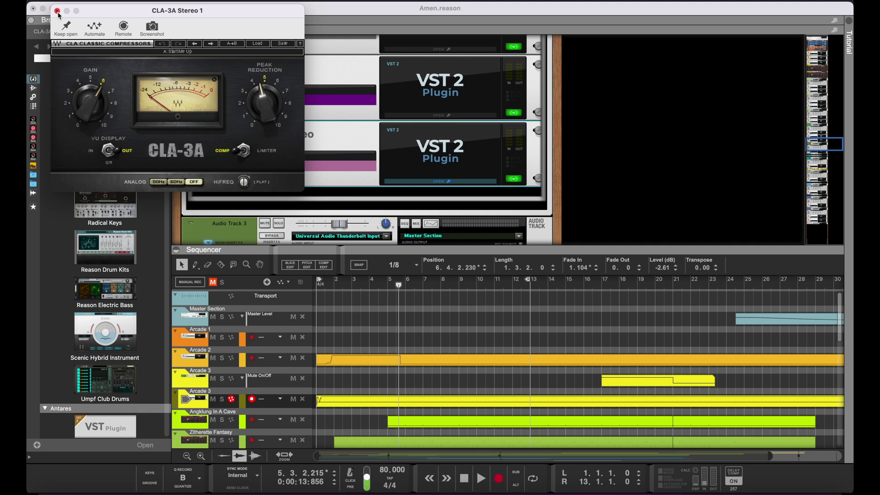
{"action": "left_click", "coordinate": [57, 10]}
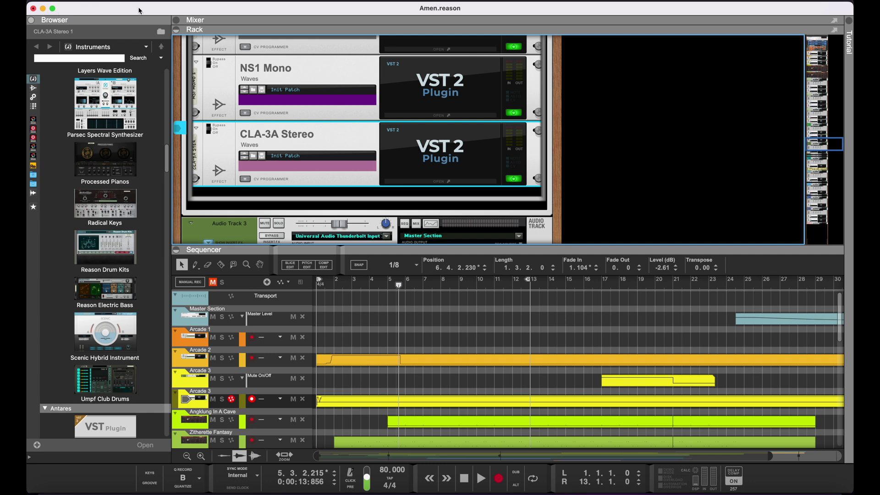
- Collapse the rack so the sequencer shows the full Amen arrangement
{"action": "left_click", "coordinate": [177, 30]}
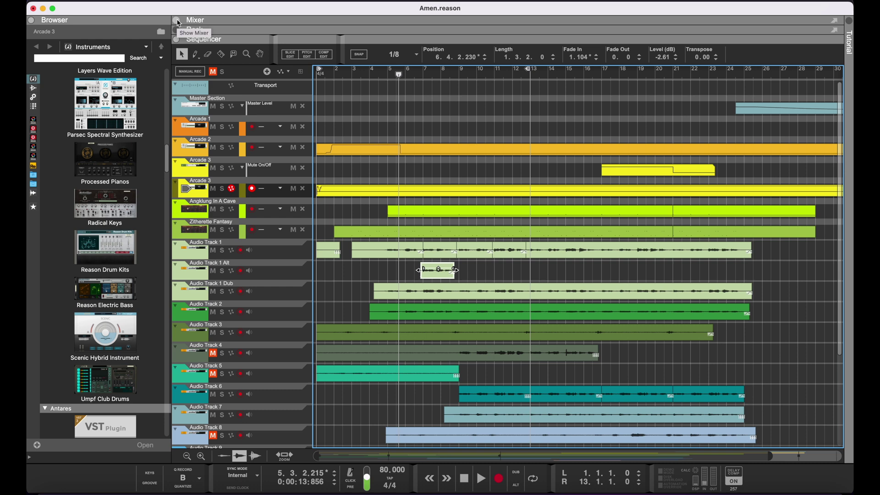
- Show the mixer with channels for Arcade 1–3, Angklung, Zitherette and Audio Tracks 1–10
{"action": "left_click", "coordinate": [176, 20]}
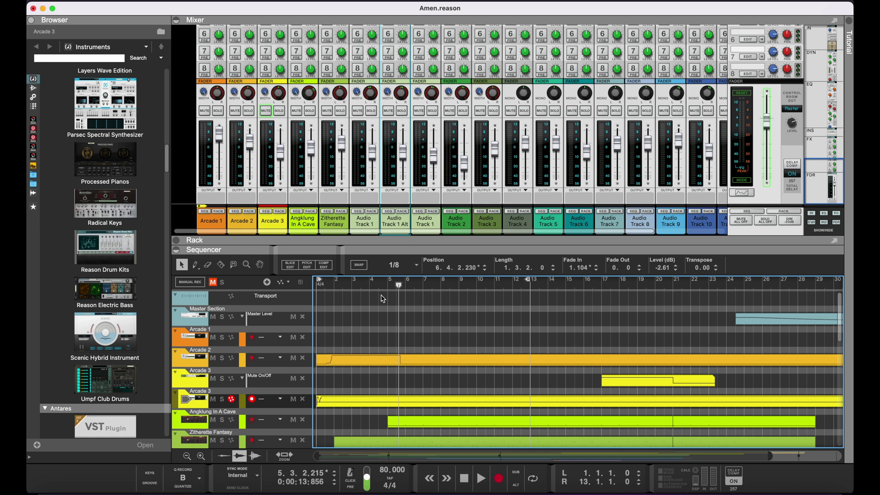
{"action": "scroll", "coordinate": [290, 333], "scroll_direction": "down", "scroll_amount": 2}
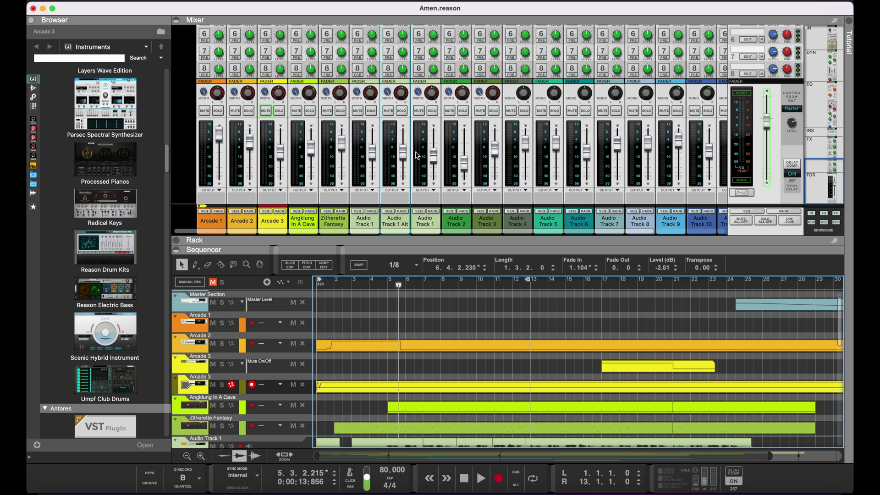
{"action": "scroll", "coordinate": [416, 155], "scroll_direction": "up", "scroll_amount": 3}
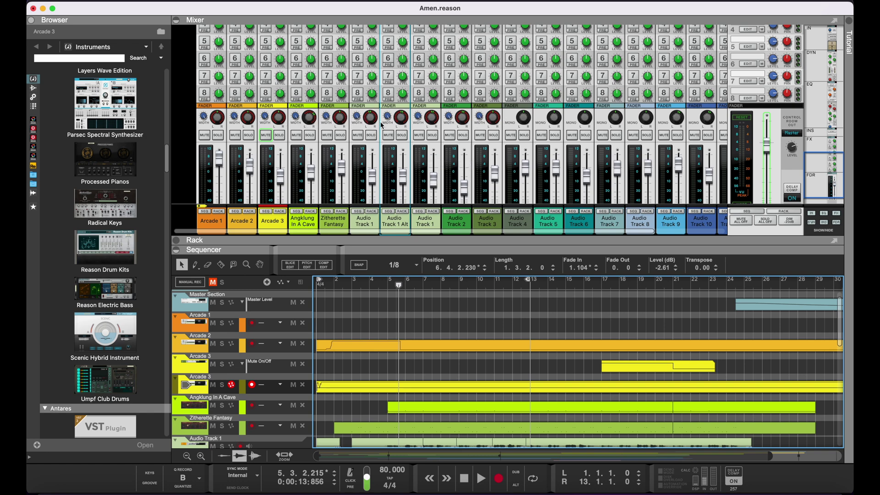
{"action": "mouse_move", "coordinate": [311, 122]}
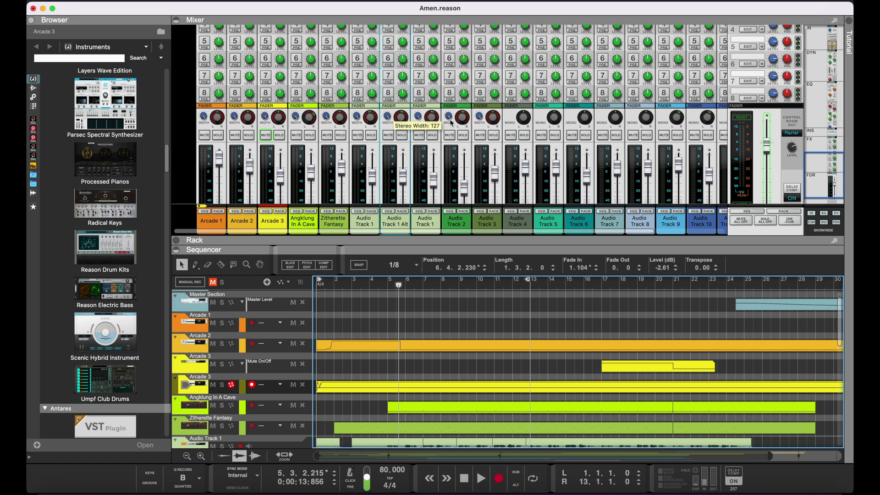
{"action": "mouse_move", "coordinate": [490, 122]}
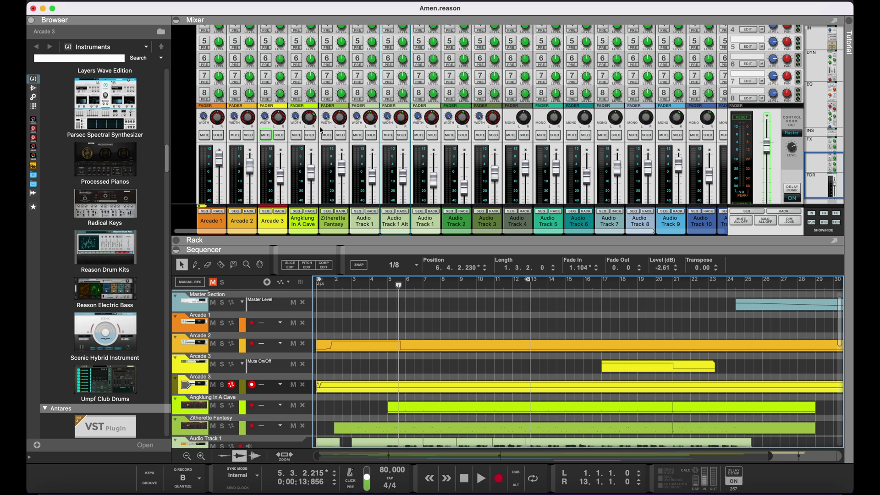
{"action": "scroll", "coordinate": [320, 130], "scroll_direction": "up", "scroll_amount": 5}
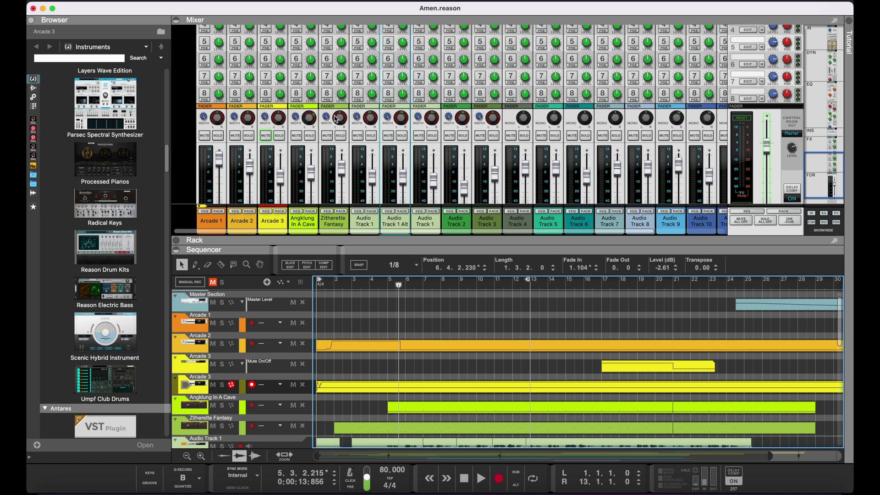
{"action": "scroll", "coordinate": [336, 119], "scroll_direction": "down", "scroll_amount": 2}
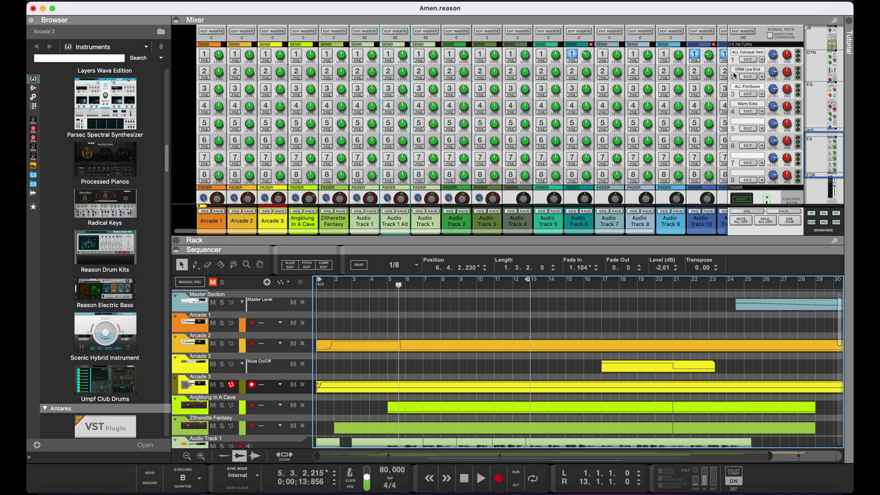
{"action": "scroll", "coordinate": [735, 74], "scroll_direction": "right", "scroll_amount": 2}
{"action": "right_click", "coordinate": [734, 75]}
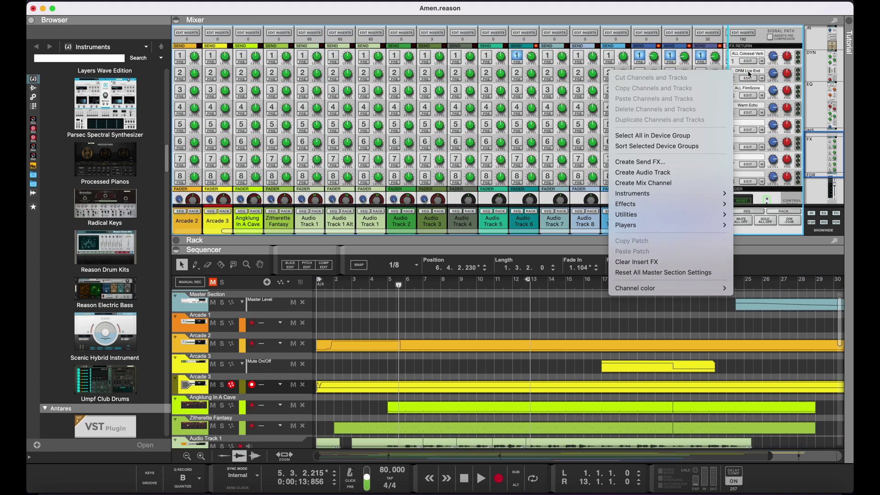
{"action": "left_click", "coordinate": [752, 28]}
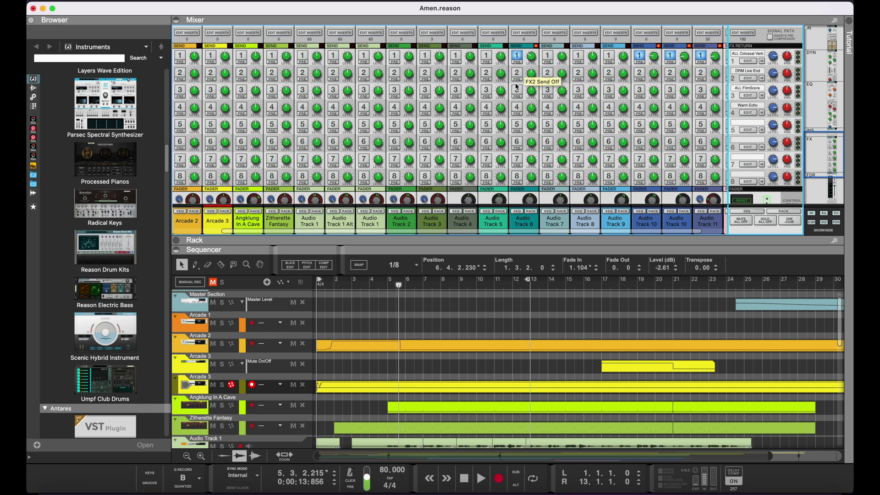
{"action": "mouse_move", "coordinate": [533, 66]}
{"action": "scroll", "coordinate": [536, 78], "scroll_direction": "up", "scroll_amount": 10}
{"action": "scroll", "coordinate": [537, 78], "scroll_direction": "left", "scroll_amount": 1}
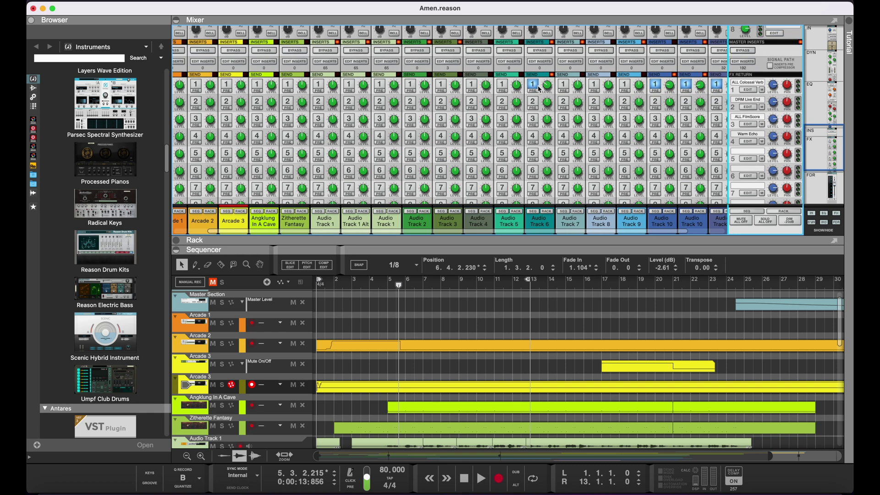
{"action": "scroll", "coordinate": [538, 89], "scroll_direction": "up", "scroll_amount": 3}
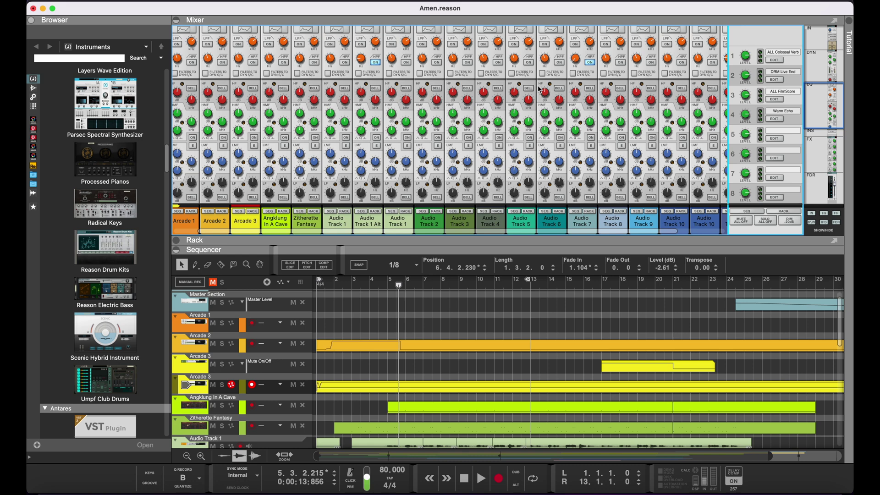
{"action": "scroll", "coordinate": [539, 90], "scroll_direction": "up", "scroll_amount": 8}
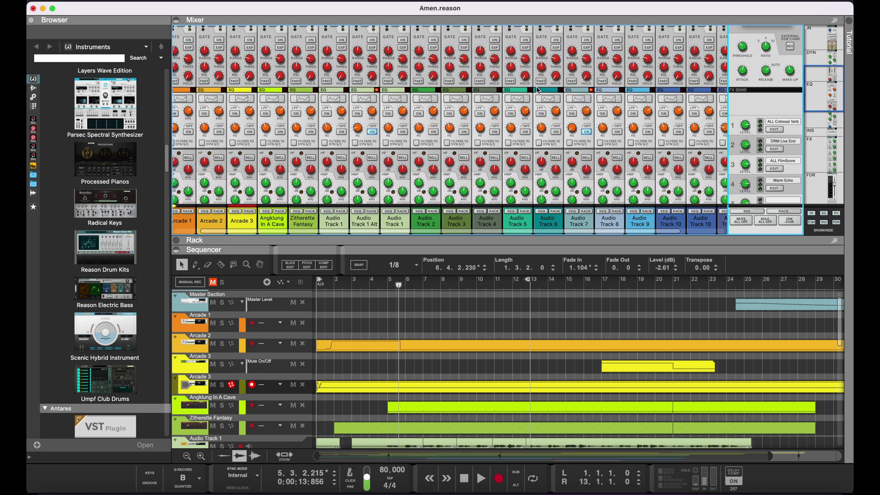
{"action": "left_click", "coordinate": [579, 99]}
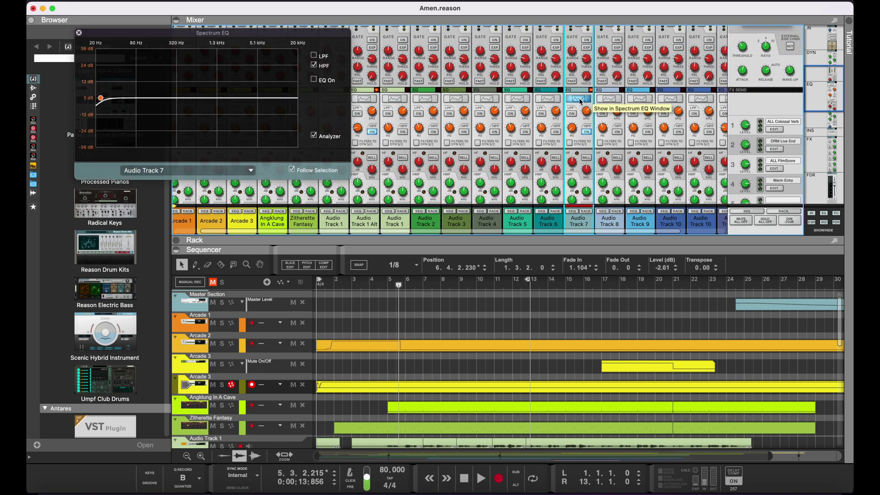
{"action": "left_click", "coordinate": [78, 33]}
{"action": "left_click", "coordinate": [368, 100]}
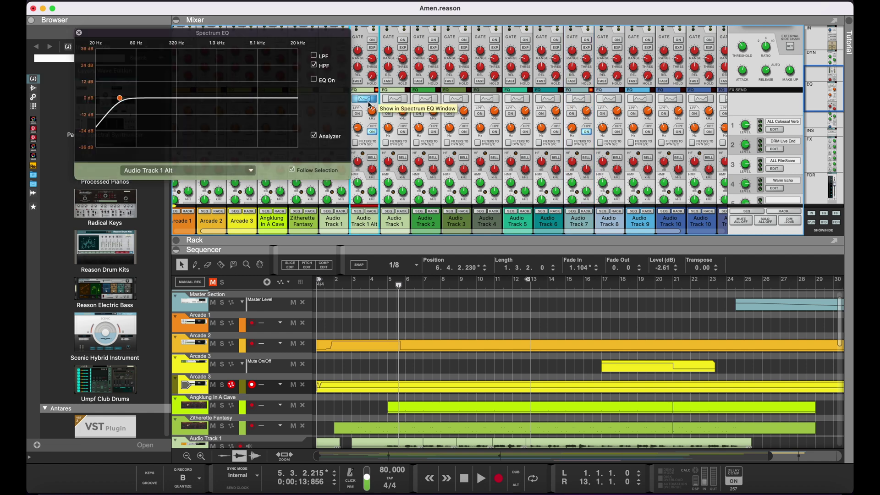
{"action": "left_click", "coordinate": [79, 33]}
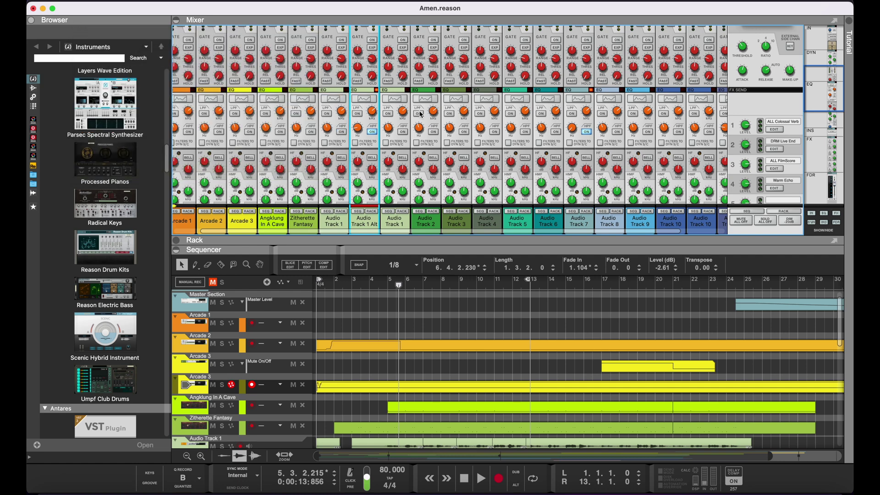
{"action": "scroll", "coordinate": [421, 114], "scroll_direction": "up", "scroll_amount": 3}
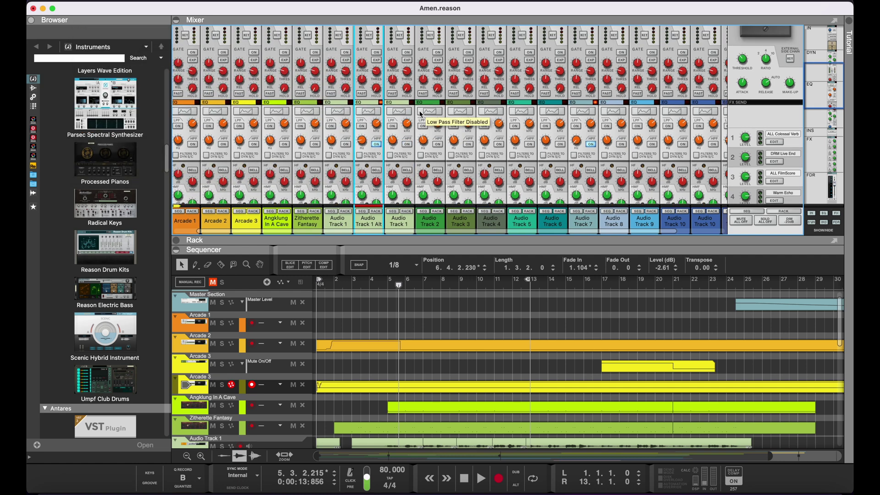
{"action": "scroll", "coordinate": [421, 114], "scroll_direction": "down", "scroll_amount": 10}
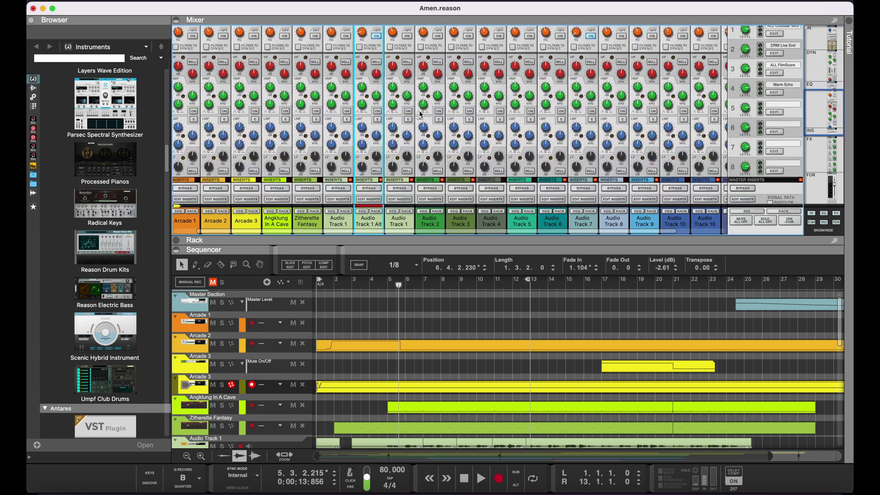
{"action": "scroll", "coordinate": [230, 119], "scroll_direction": "down", "scroll_amount": 2}
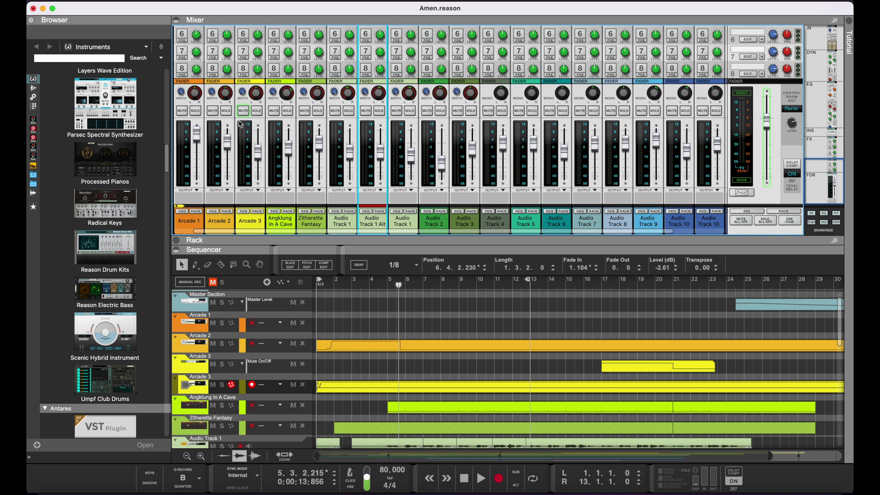
- Scroll down the sequencer and select Arcade 1, then Arcade 2, in the mixer
{"action": "scroll", "coordinate": [298, 137], "scroll_direction": "left", "scroll_amount": 2}
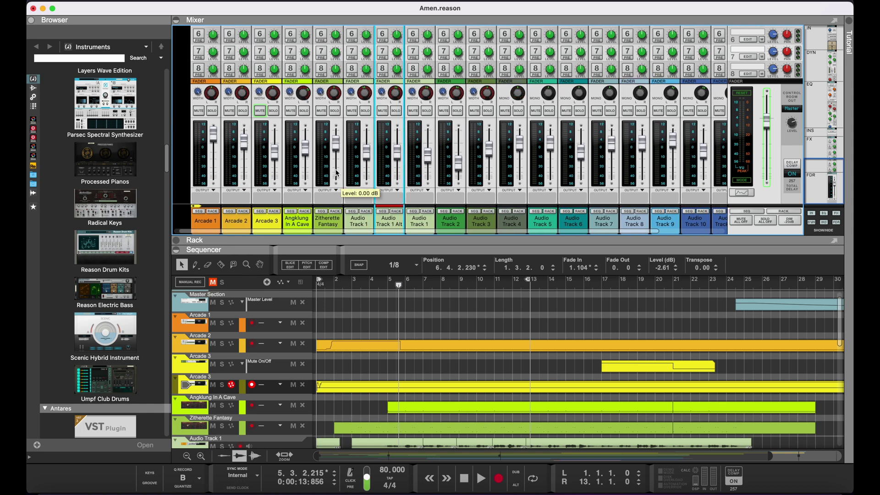
{"action": "scroll", "coordinate": [401, 313], "scroll_direction": "down", "scroll_amount": 4}
{"action": "scroll", "coordinate": [401, 313], "scroll_direction": "down", "scroll_amount": 7}
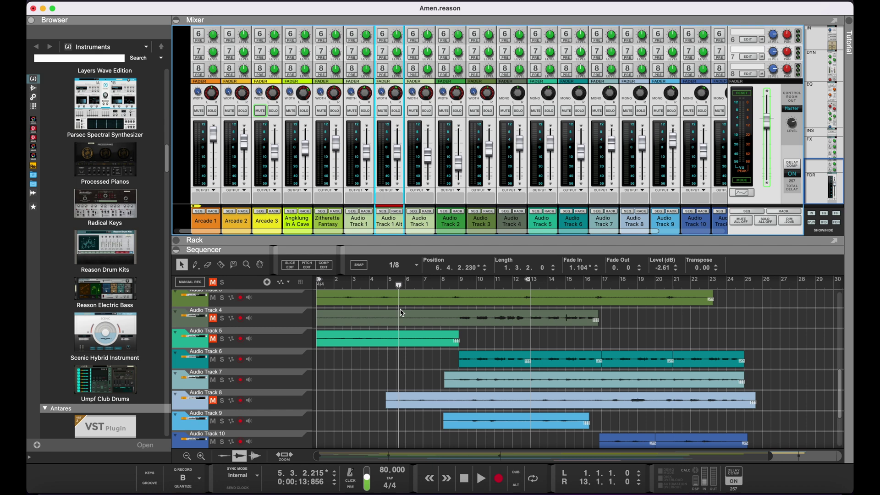
{"action": "left_click", "coordinate": [217, 231]}
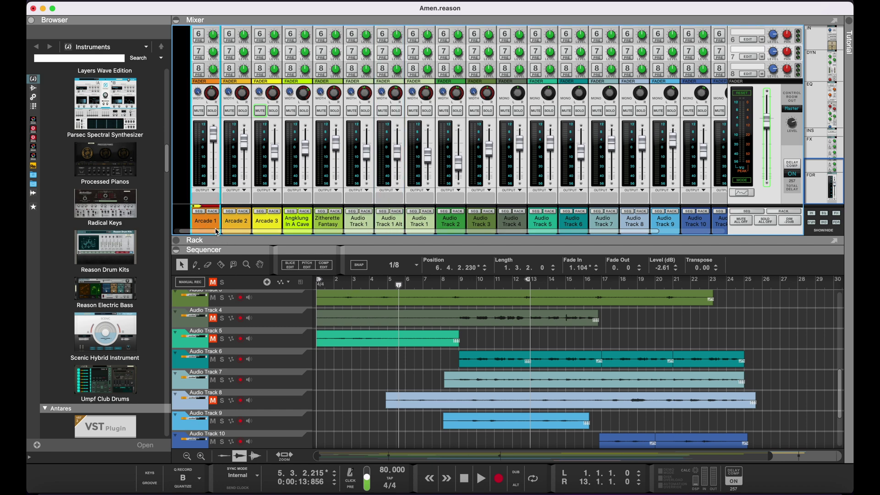
{"action": "left_click", "coordinate": [239, 227]}
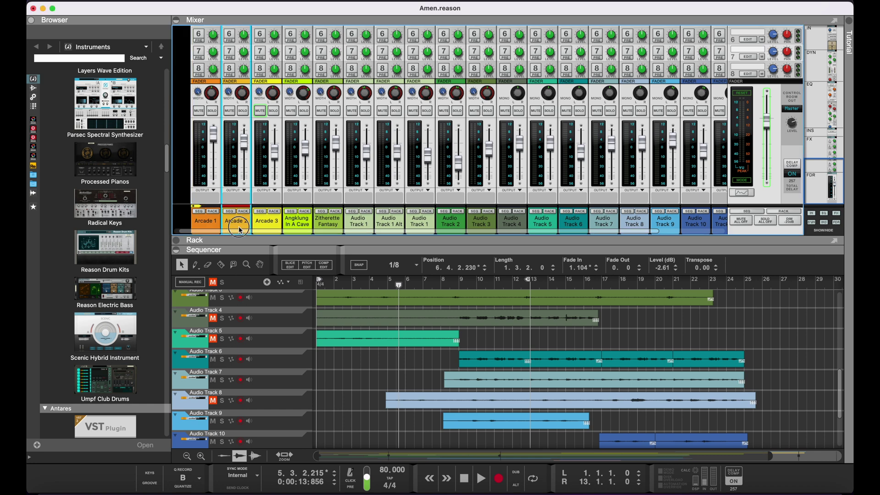